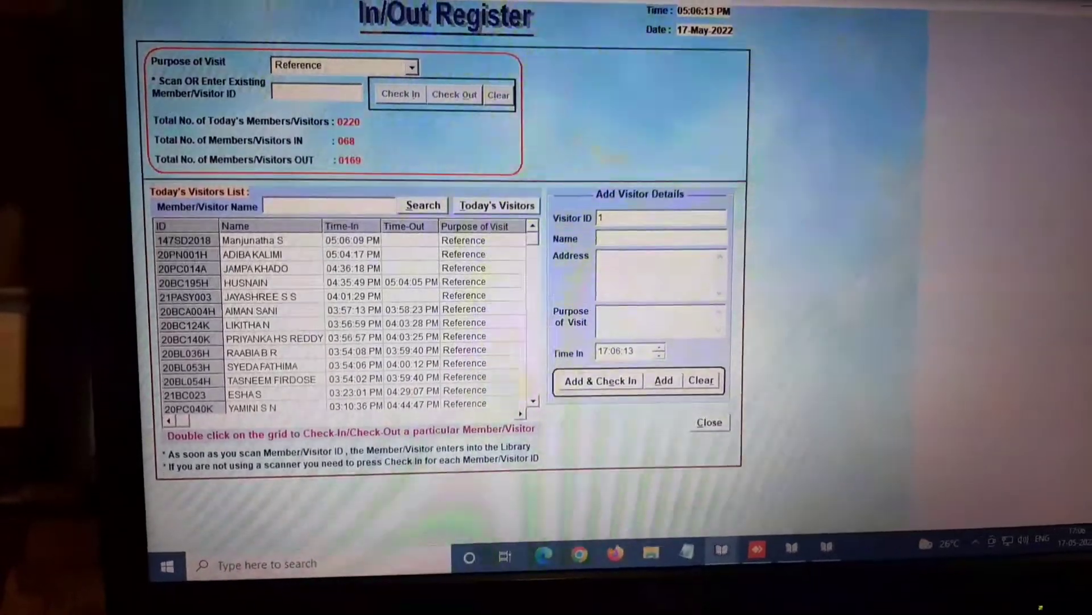
pyautogui.write('147SD2018')
# Step: Check the scanned member out and then back in, adding both entries to today's visitor log
pyautogui.press('Return')
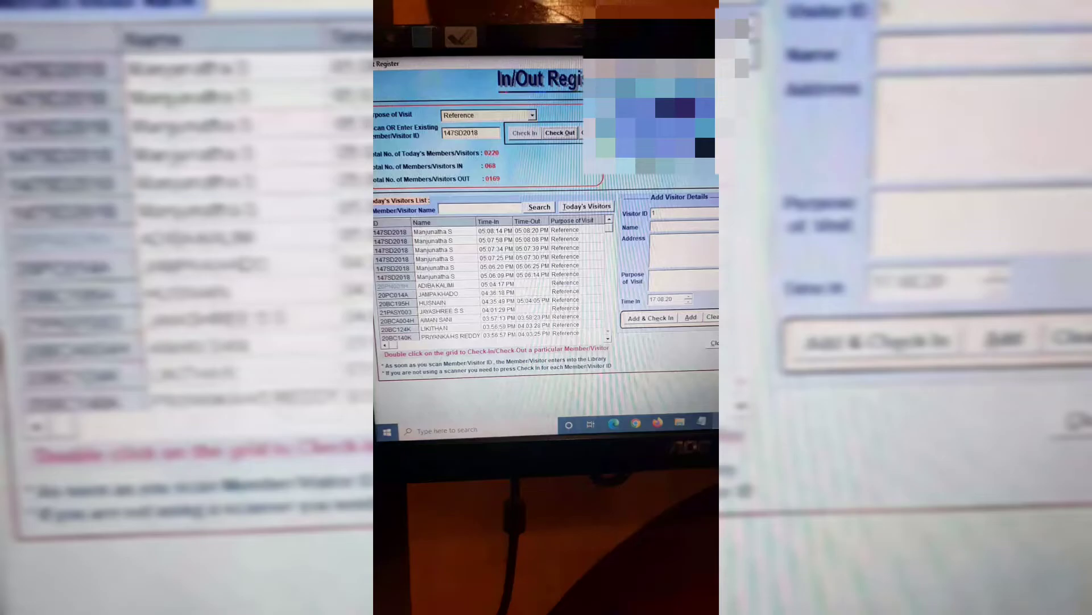
pyautogui.press('Return')
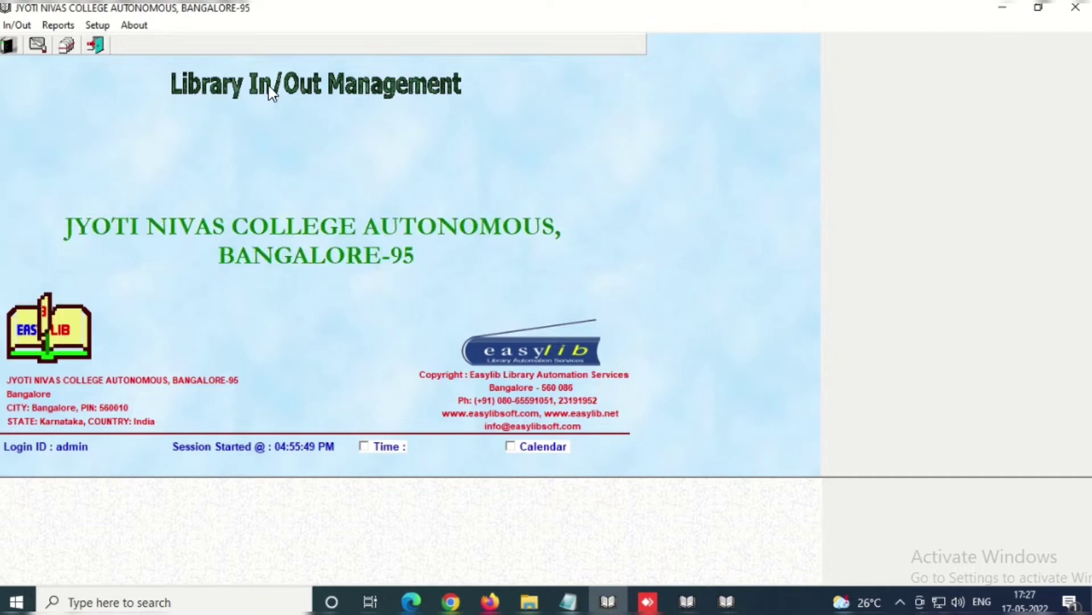
# Step: Bring up the In/Out Register, review the Purpose of Visit options and keep Reference selected
pyautogui.click(19, 24)
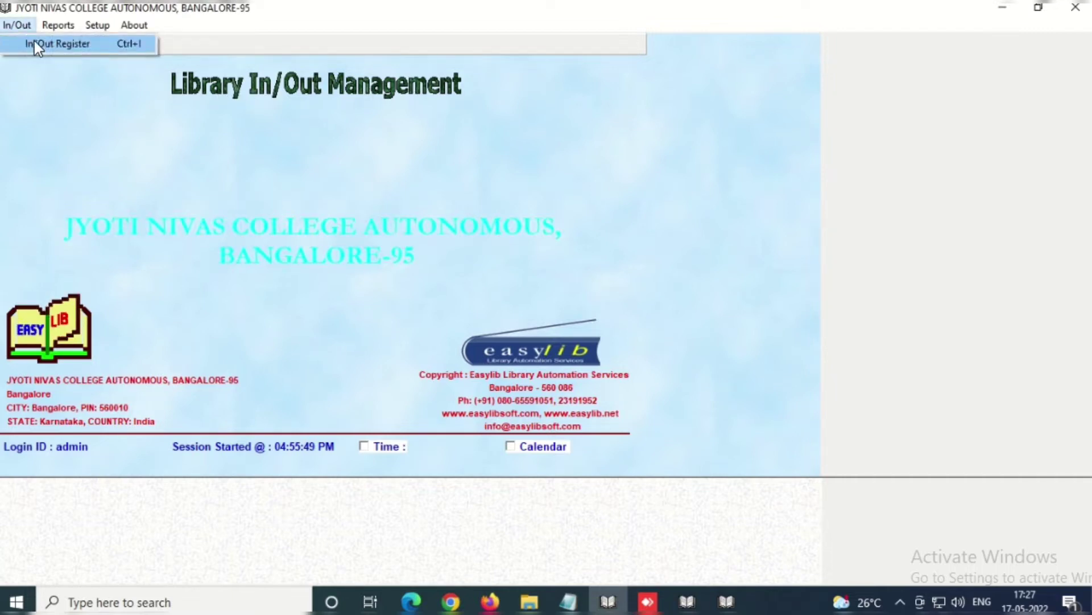
pyautogui.click(34, 43)
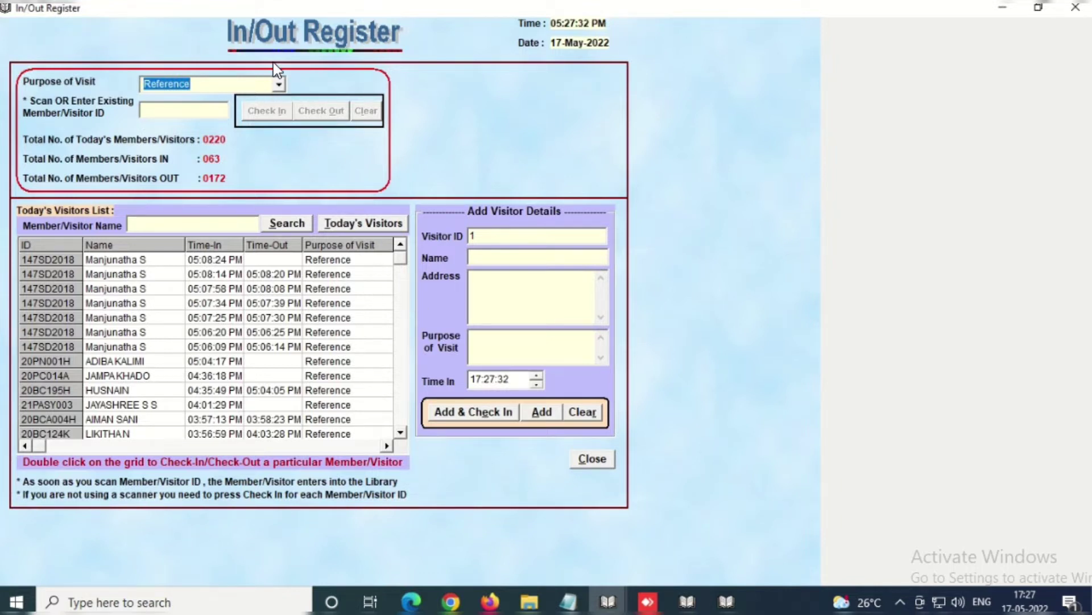
pyautogui.click(279, 86)
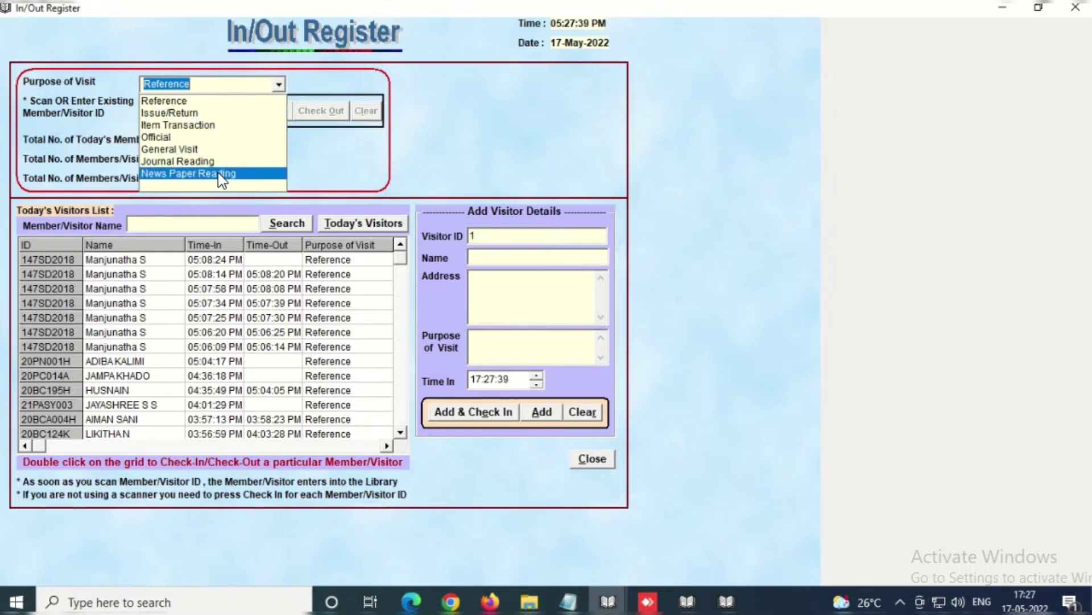
pyautogui.click(438, 127)
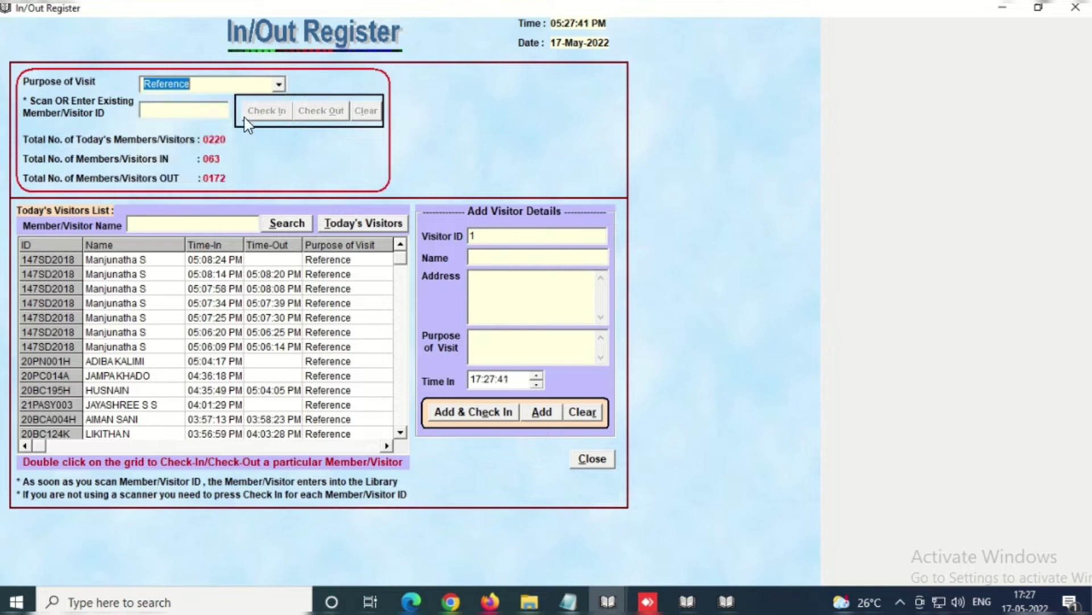
pyautogui.click(203, 107)
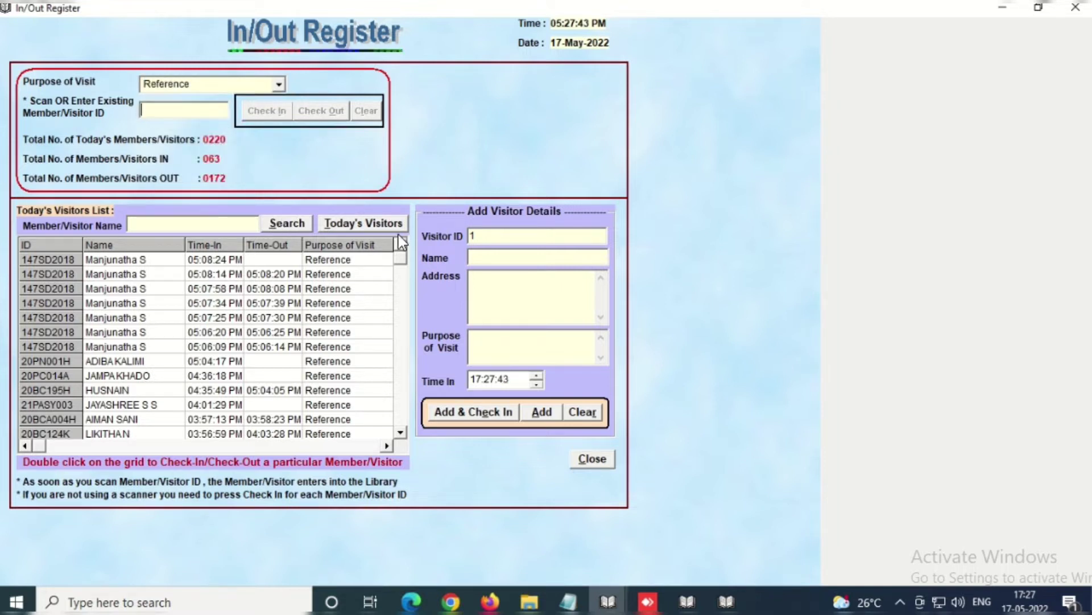
pyautogui.moveTo(406, 279); pyautogui.dragTo(401, 288)
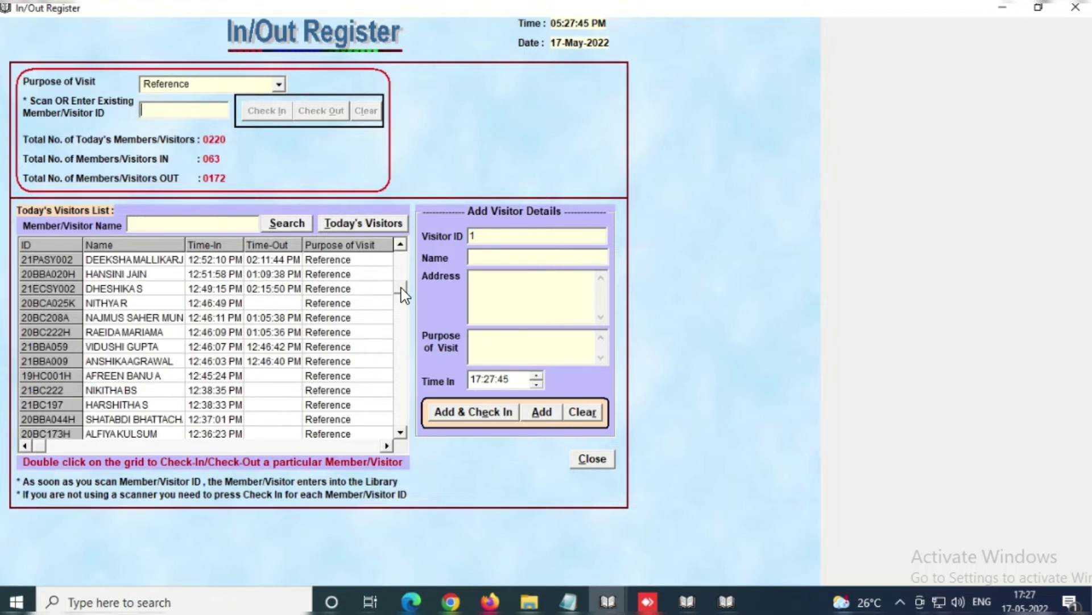
# Step: Scroll the Today's Visitors List grid to see earlier entries
pyautogui.click(403, 433)
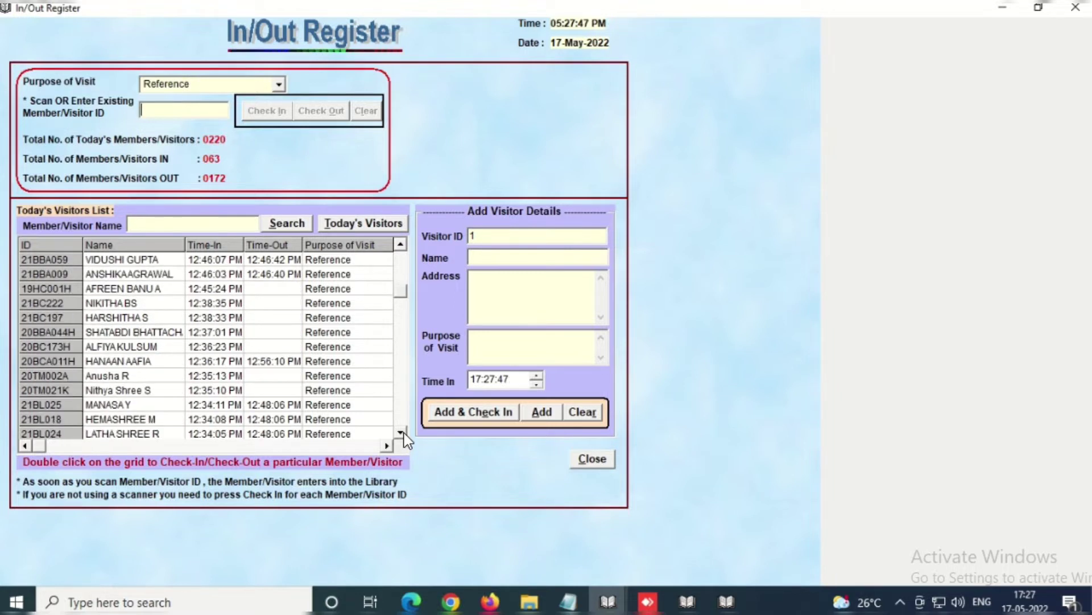
pyautogui.click(404, 434)
pyautogui.moveTo(402, 422); pyautogui.dragTo(388, 246)
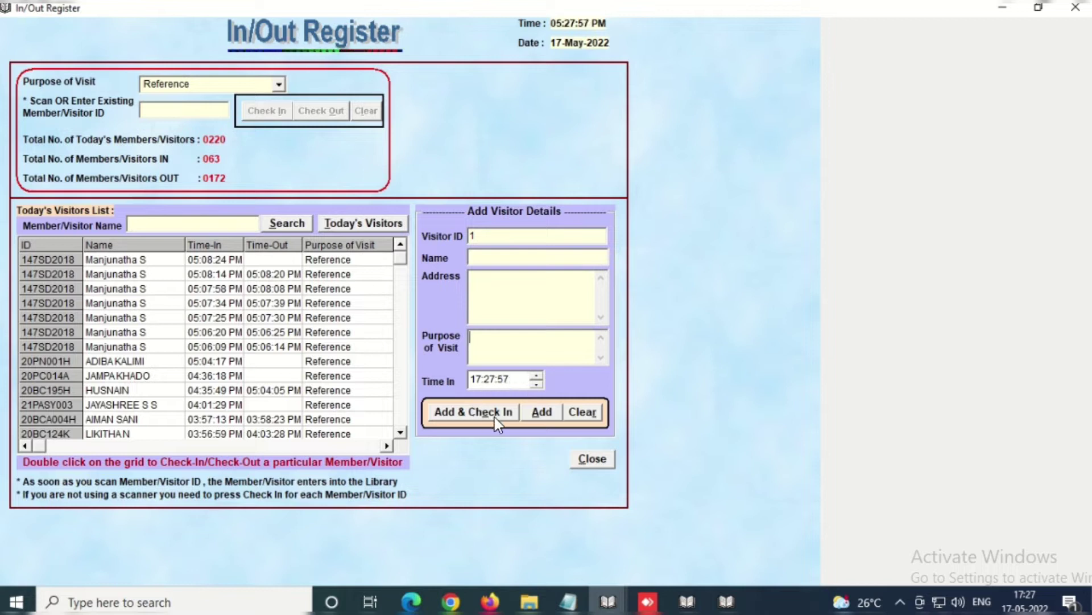
# Step: Close the In/Out Register, glance at the reports menu and switch to the Membership module
pyautogui.click(1073, 10)
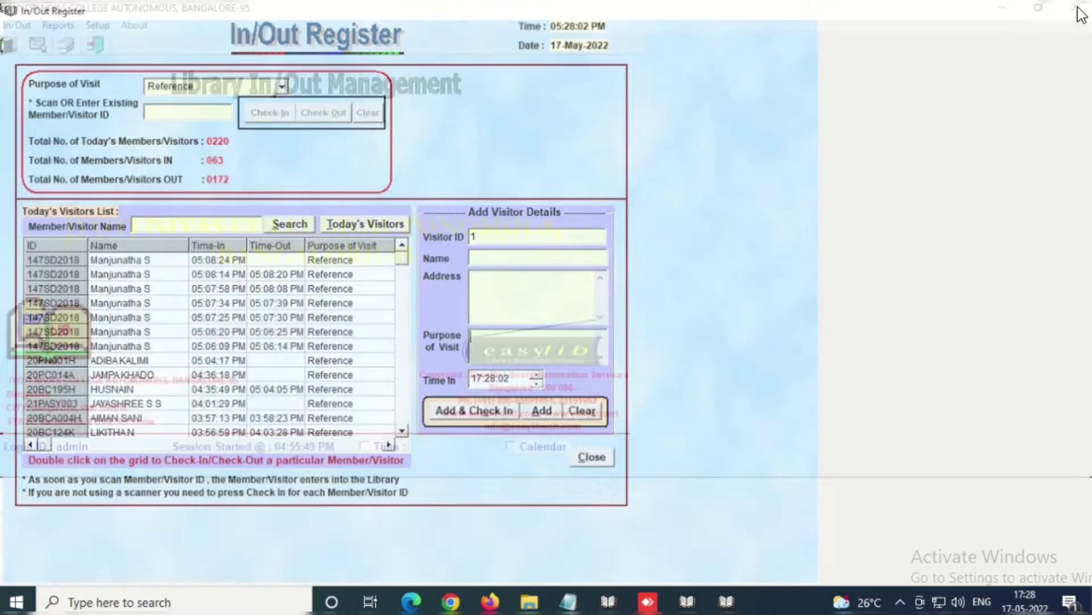
pyautogui.click(68, 25)
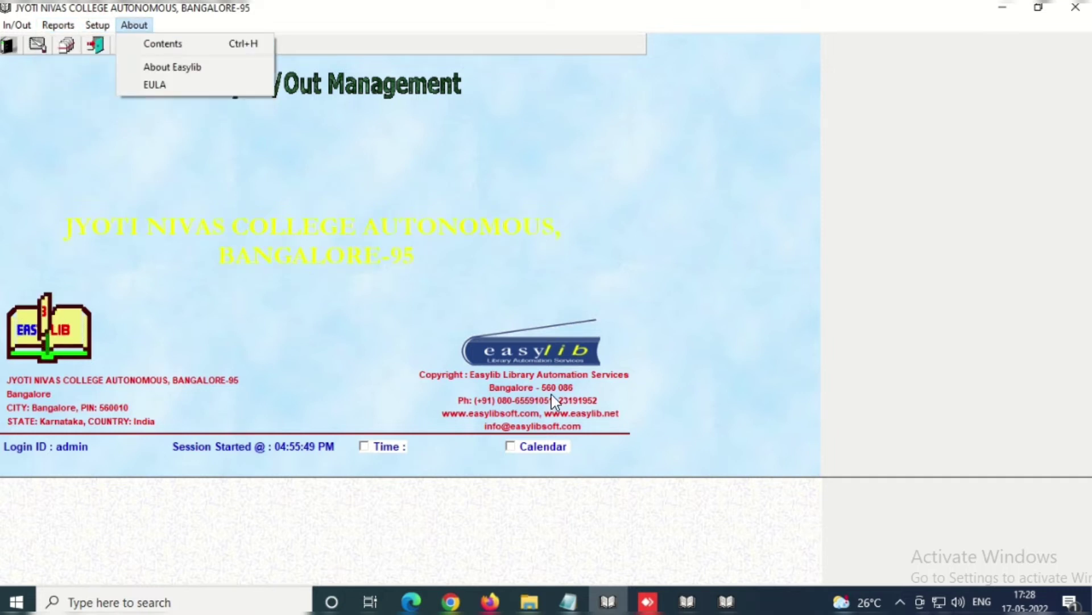
pyautogui.click(687, 598)
# Step: View the Library Members form, checking the Student and Staff tabs (9050 members)
pyautogui.click(43, 25)
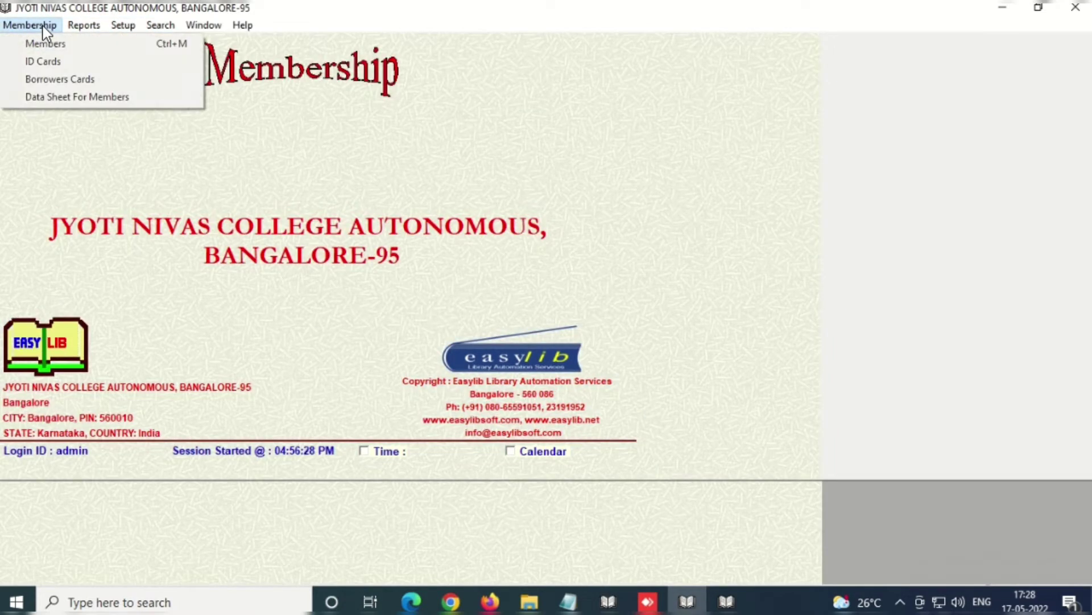
pyautogui.click(49, 42)
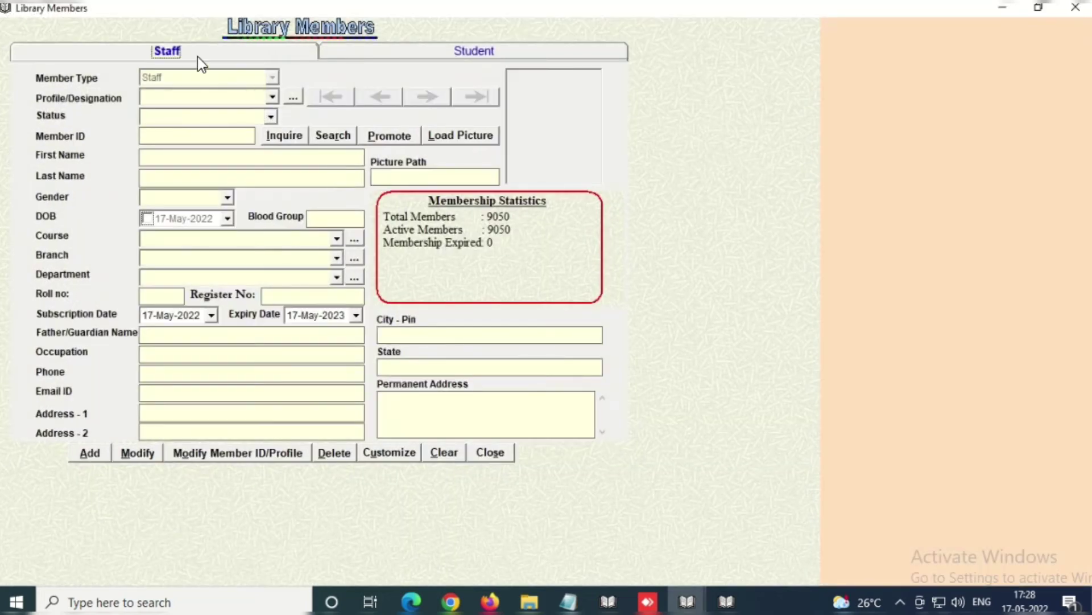
pyautogui.click(495, 54)
pyautogui.click(207, 52)
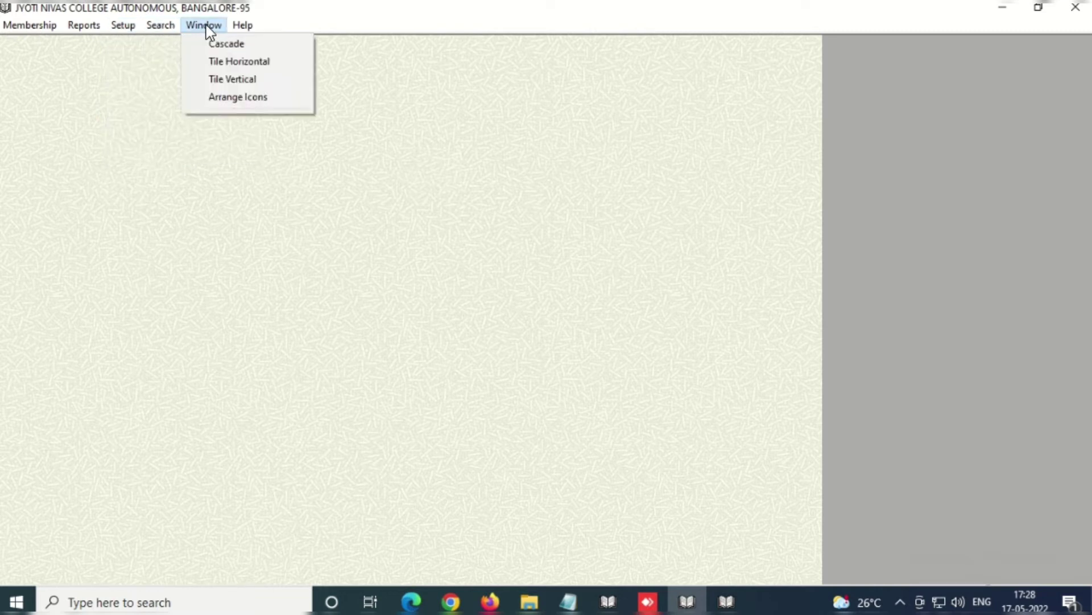
# Step: Switch to the Setup & Security module and browse its Security, Setup and Help menus
pyautogui.click(748, 126)
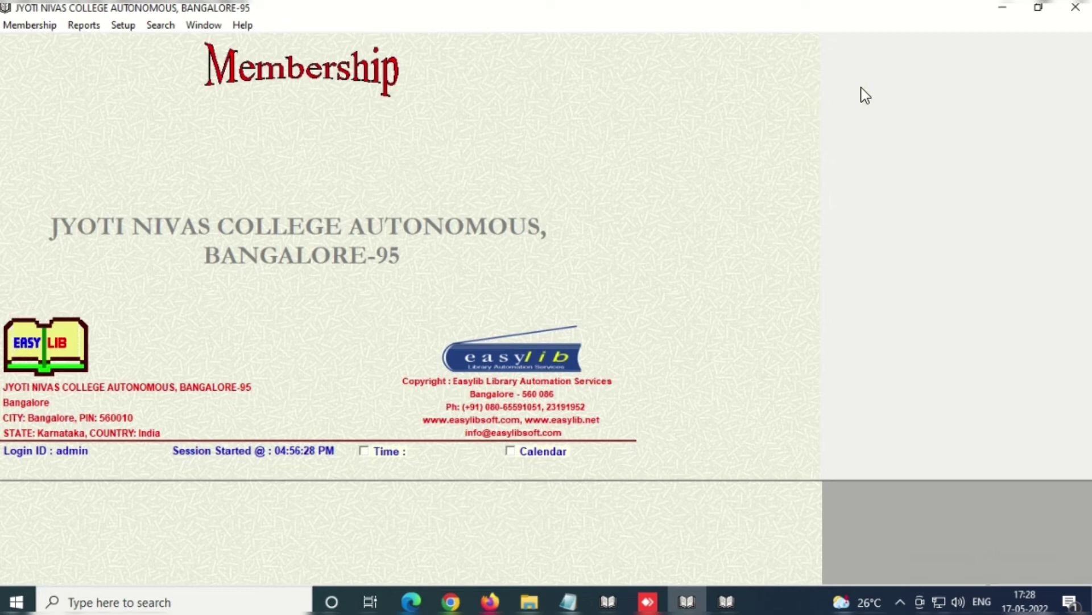
pyautogui.click(726, 602)
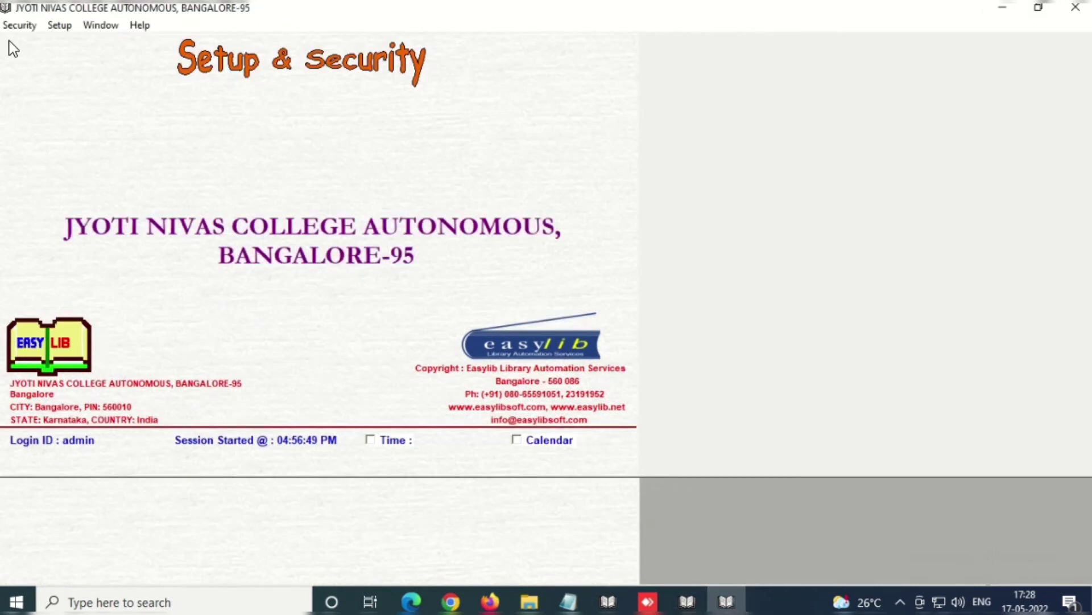
pyautogui.click(20, 25)
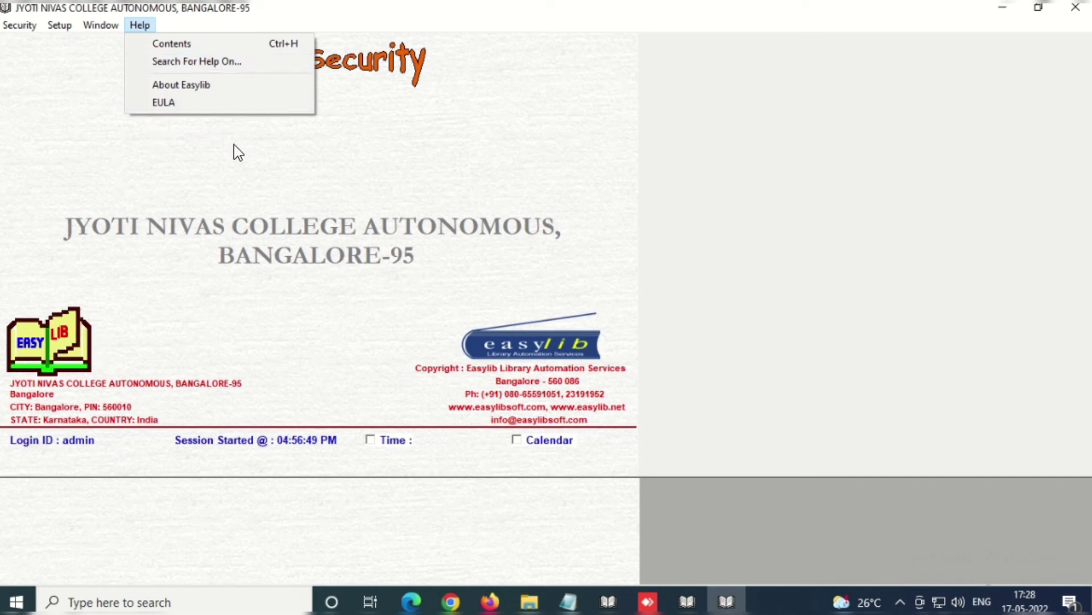
pyautogui.click(657, 141)
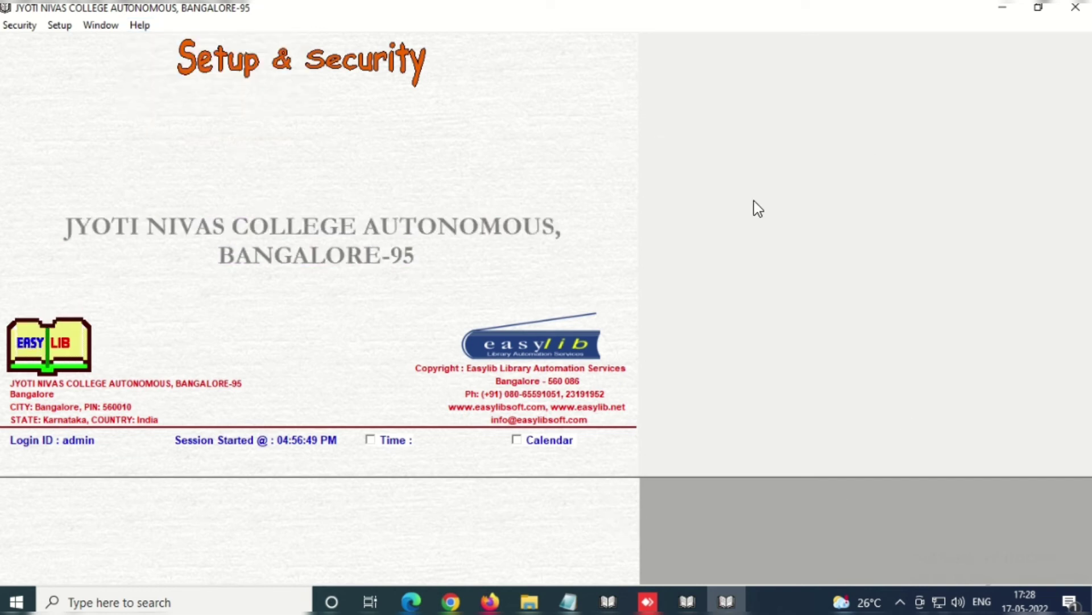
# Step: Return to Library In/Out Management and reopen the In/Out Register ready for a member ID
pyautogui.click(608, 602)
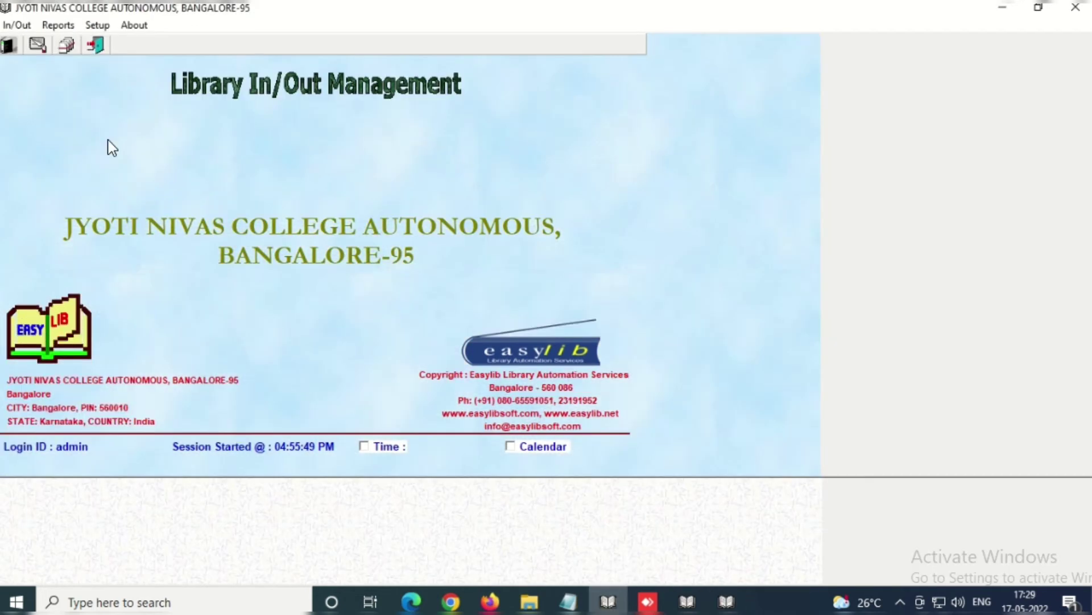
pyautogui.click(7, 45)
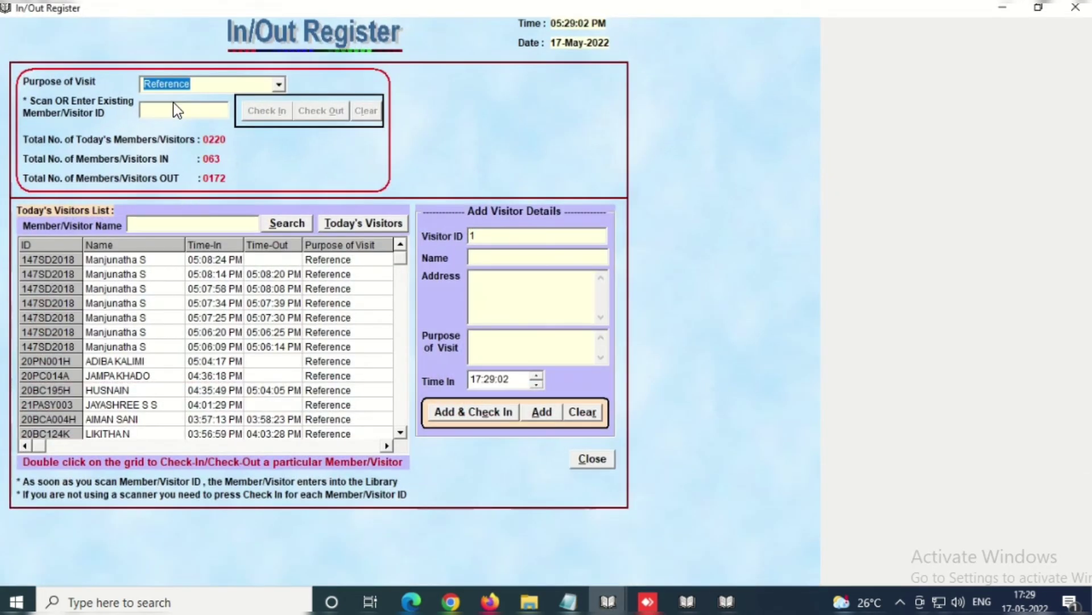
pyautogui.click(174, 110)
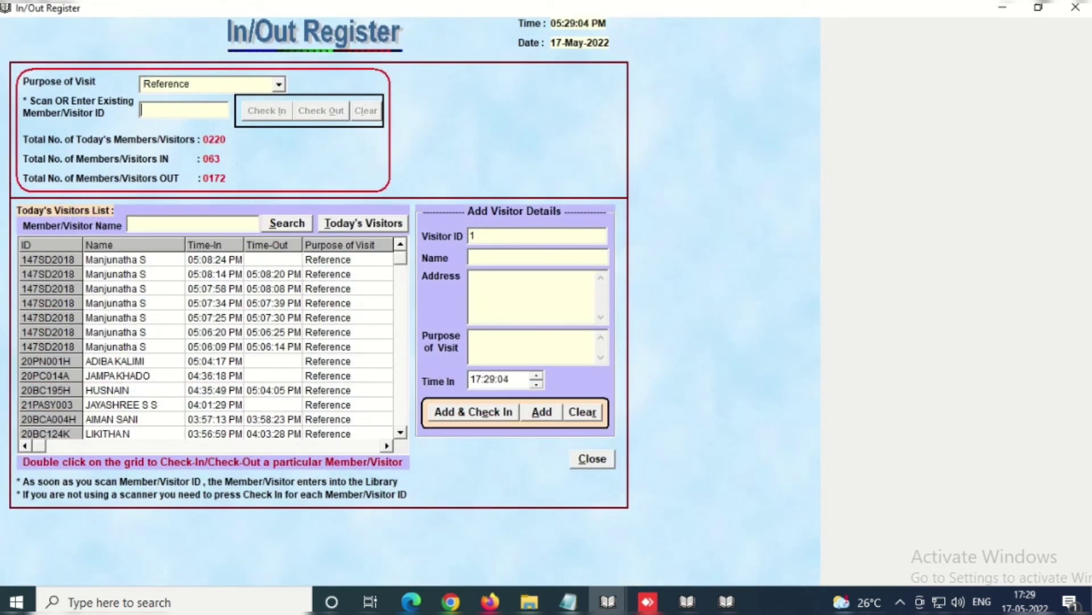